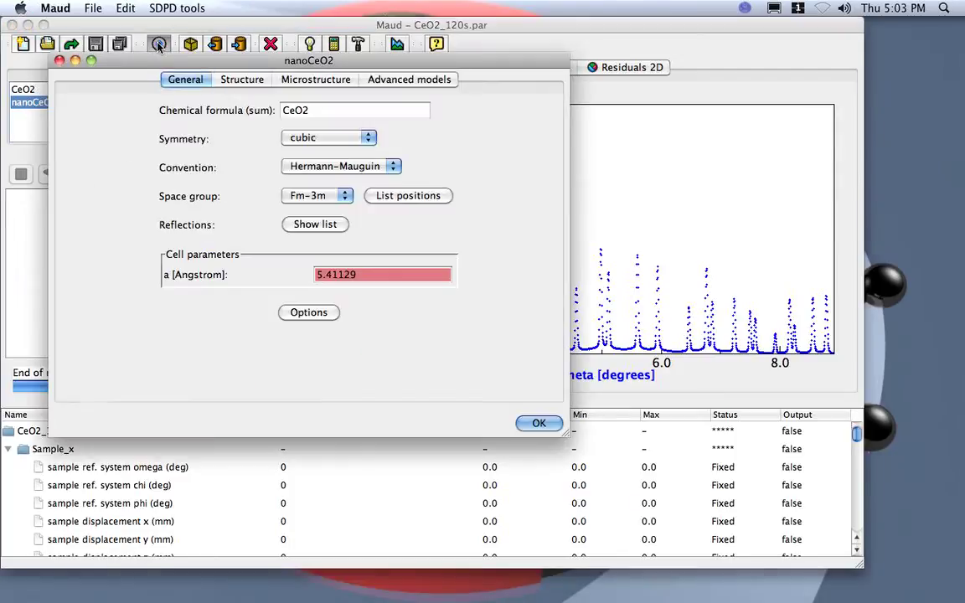
# - Mark the nanoCeO2 O1 site occupancy as Refined, then show the phase's microstructure settings
pyautogui.moveTo(226, 65); pyautogui.dragTo(312, 59)
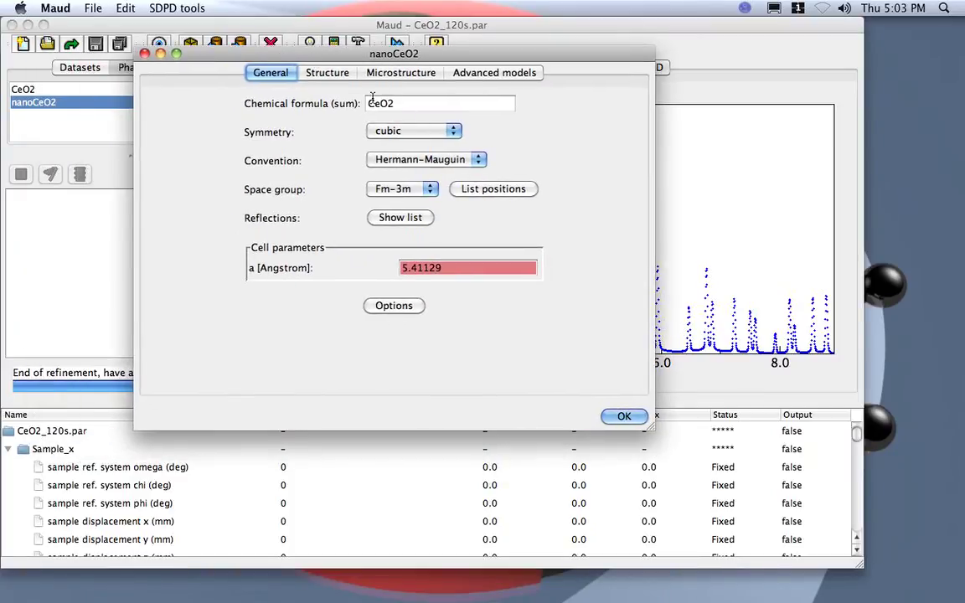
pyautogui.click(332, 74)
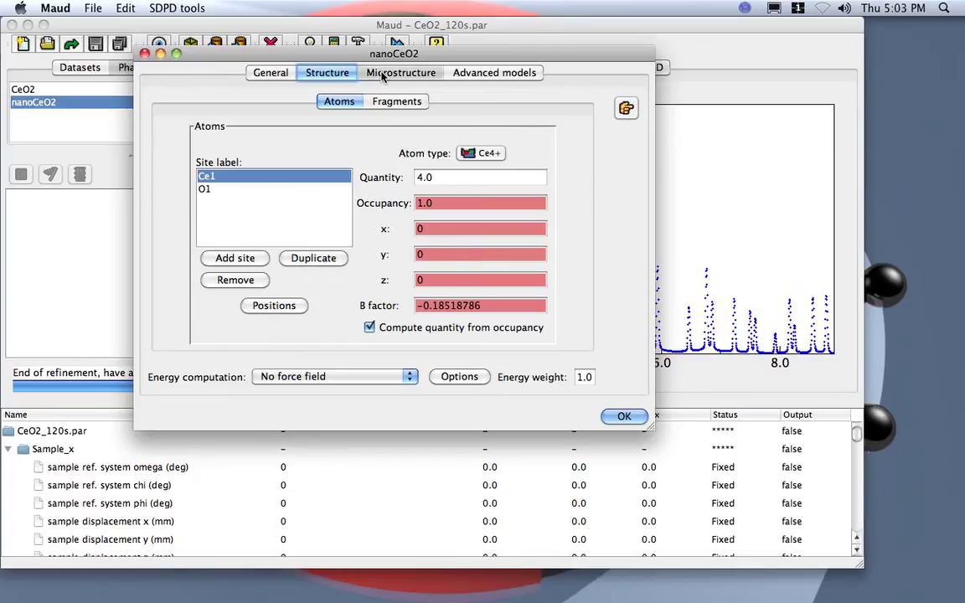
pyautogui.click(383, 75)
pyautogui.click(312, 73)
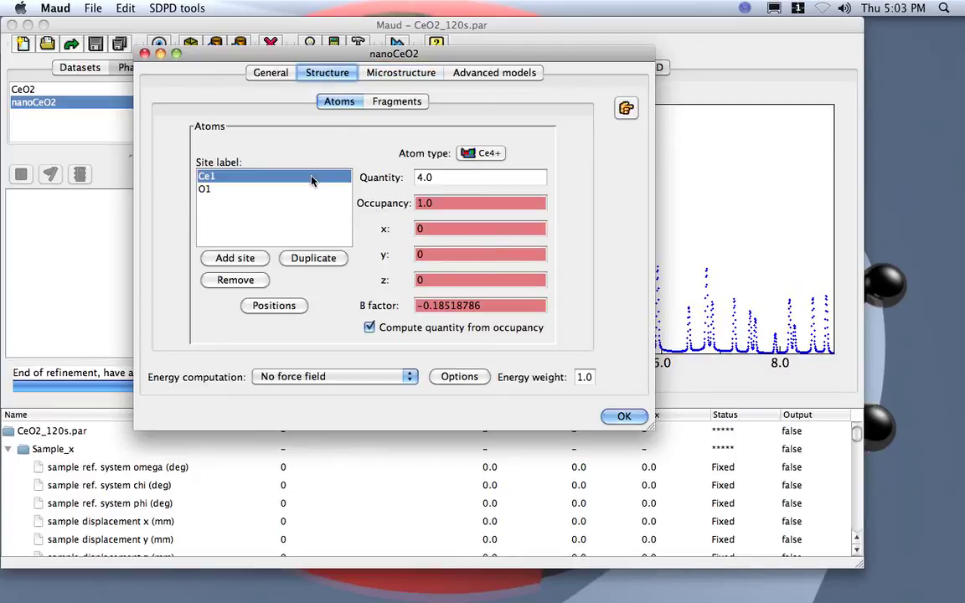
pyautogui.click(250, 189)
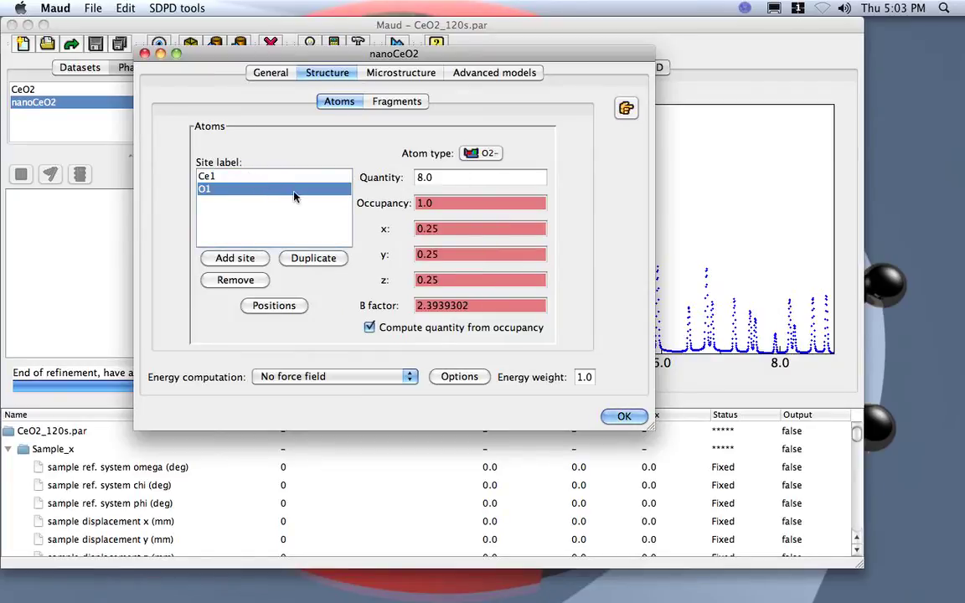
pyautogui.rightClick(450, 203)
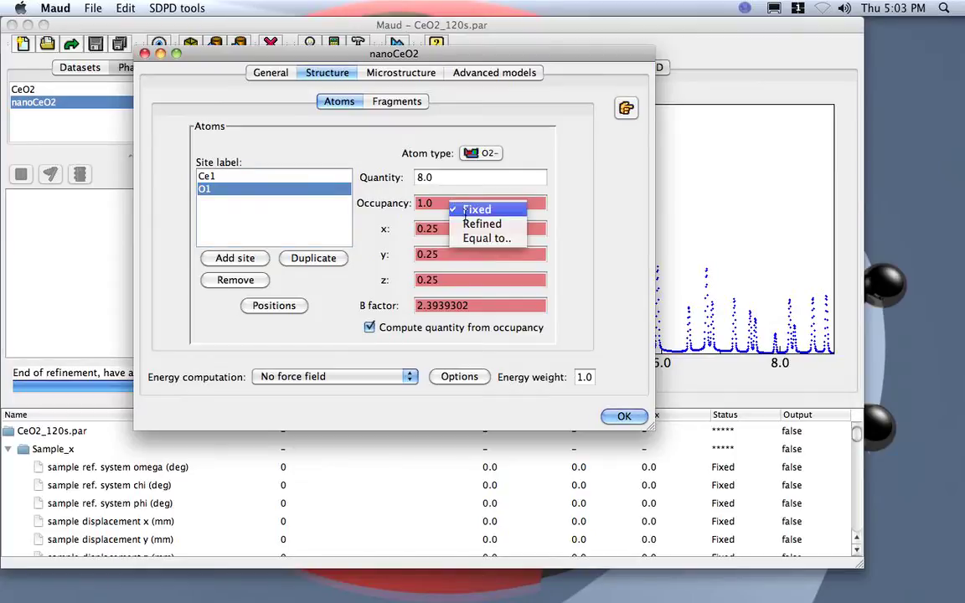
pyautogui.click(466, 224)
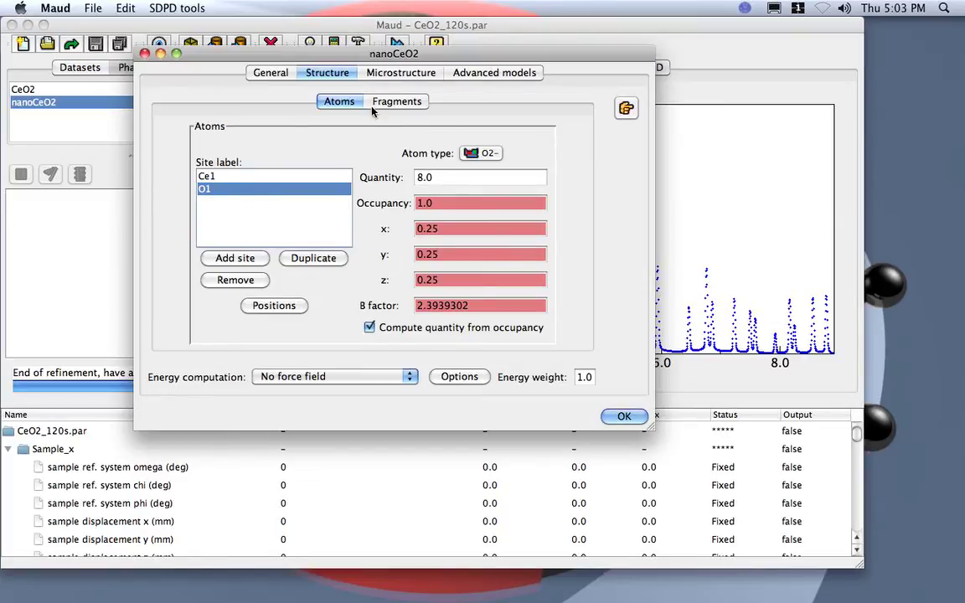
pyautogui.click(383, 73)
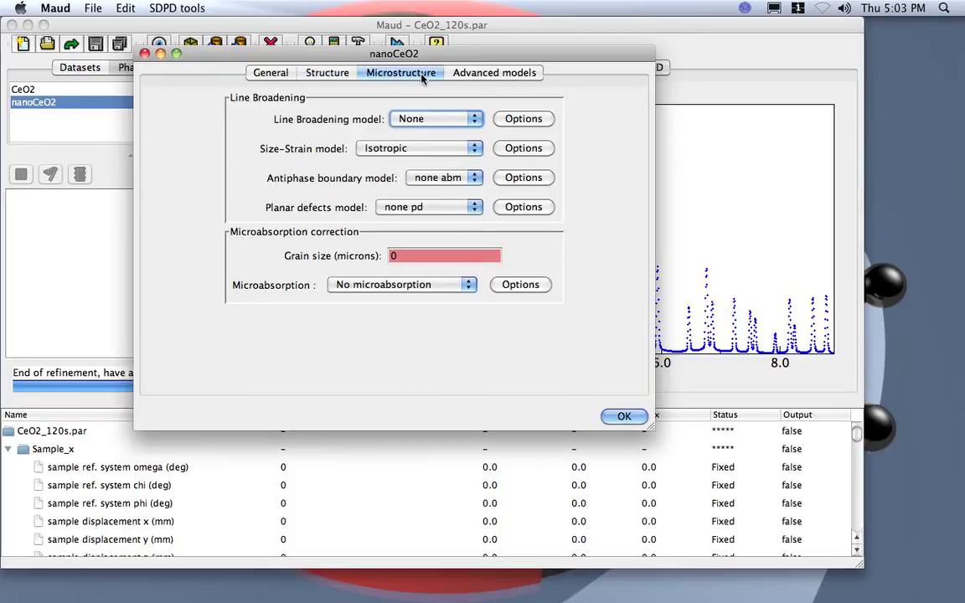
# - Switch nanoCeO2 to Delf line broadening with crystallite size 40 Å and microstrain 4.0E-4
pyautogui.click(428, 122)
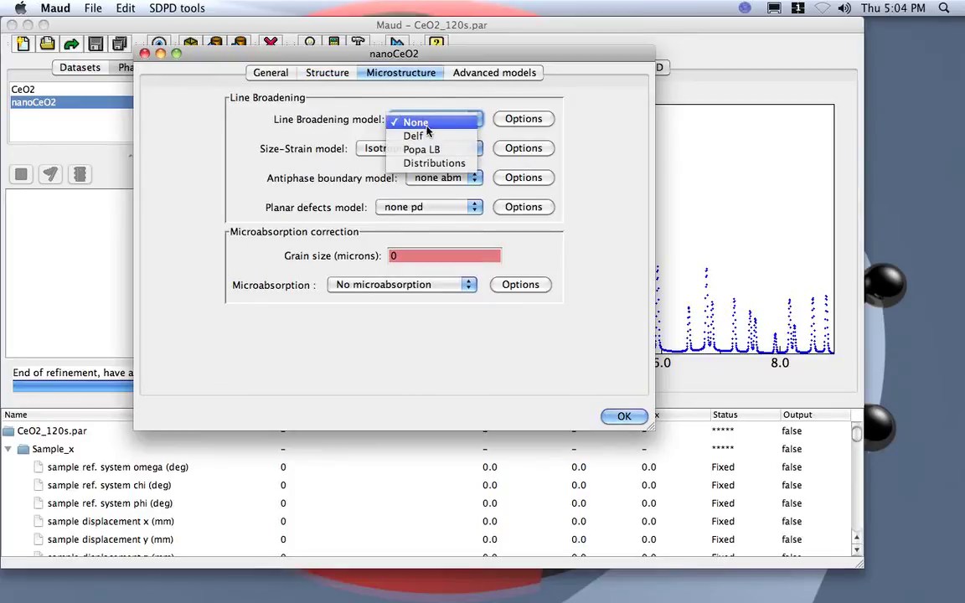
pyautogui.click(414, 136)
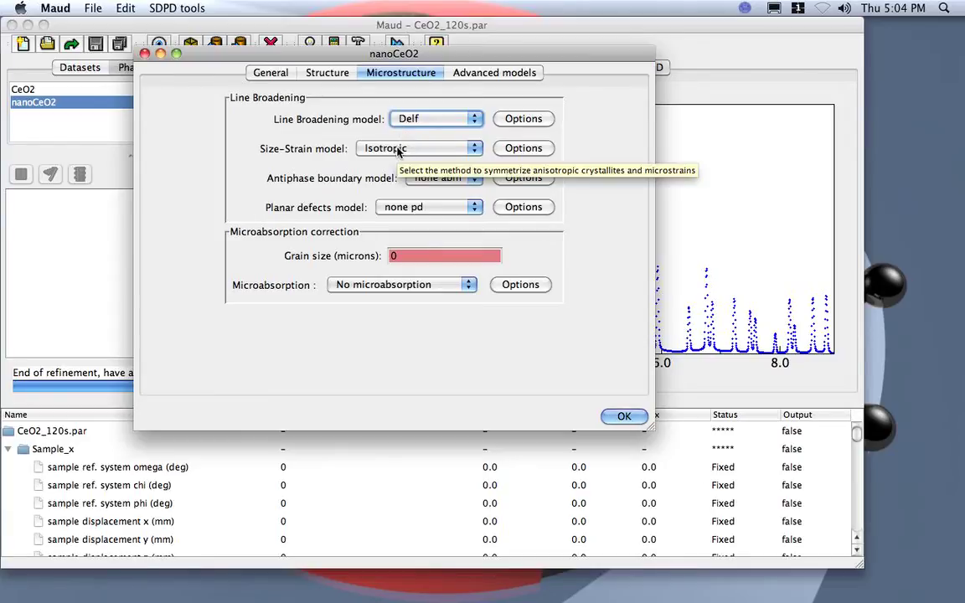
pyautogui.click(521, 148)
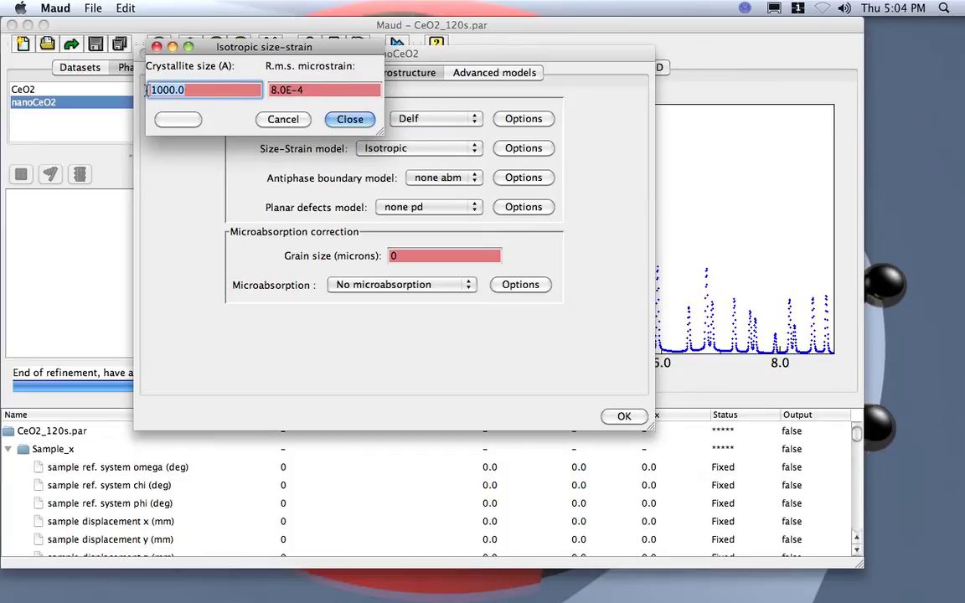
pyautogui.write('40')
pyautogui.click(271, 90)
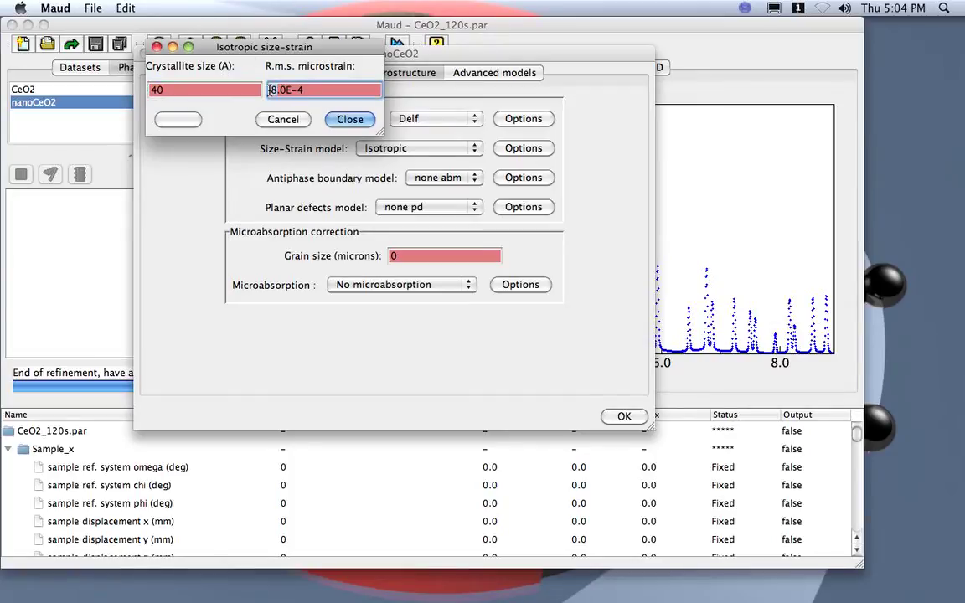
pyautogui.press('Delete')
pyautogui.write('4')
pyautogui.click(352, 119)
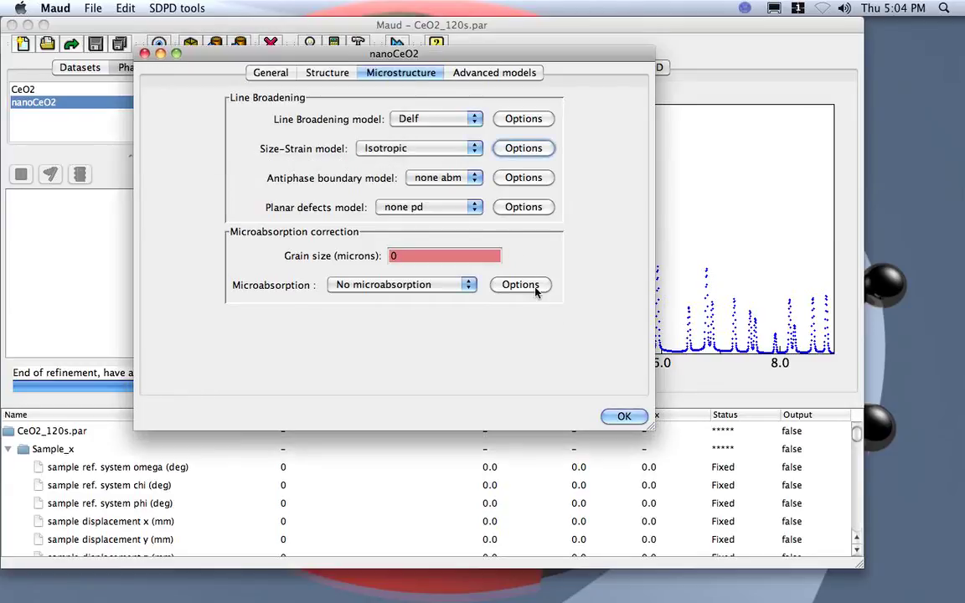
pyautogui.click(623, 416)
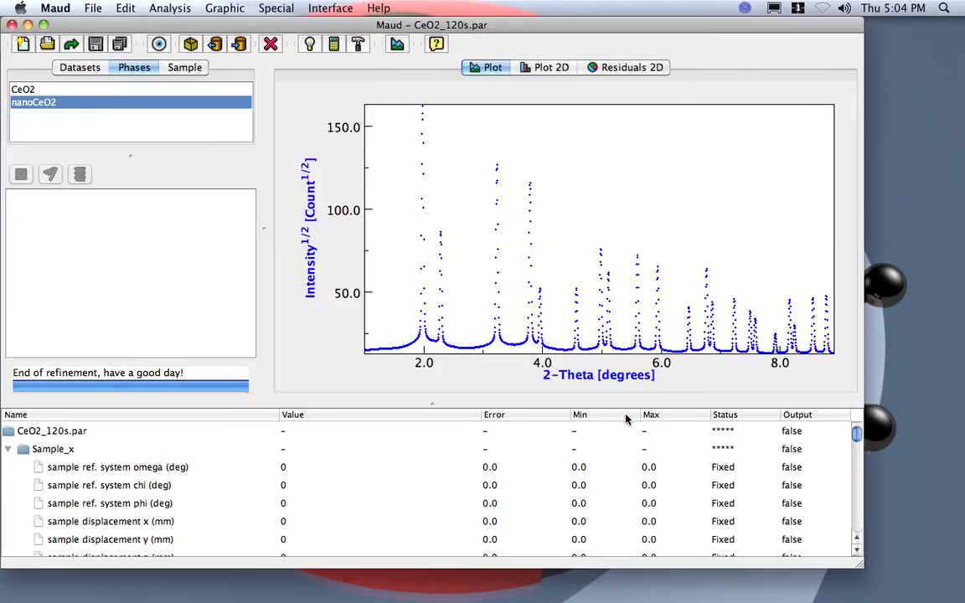
# - Compute the spectra with both phases and bring up the Sample_x layer settings
pyautogui.click(333, 46)
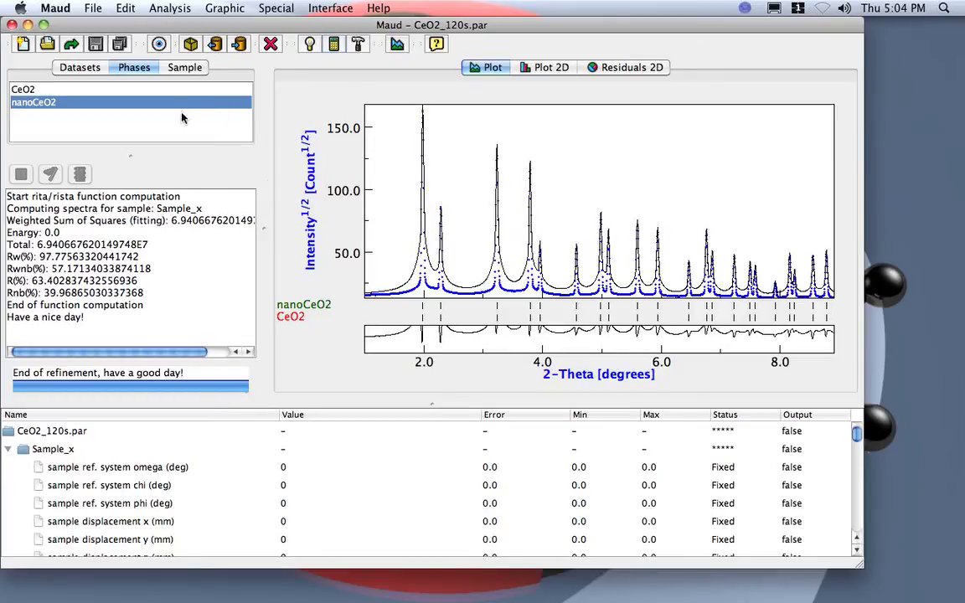
pyautogui.click(172, 67)
pyautogui.click(66, 90)
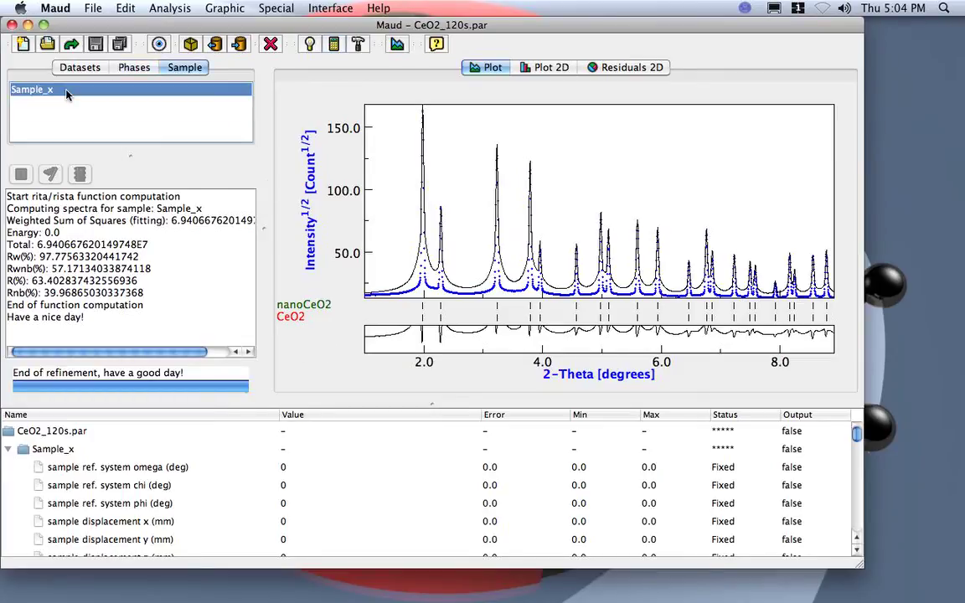
pyautogui.click(156, 43)
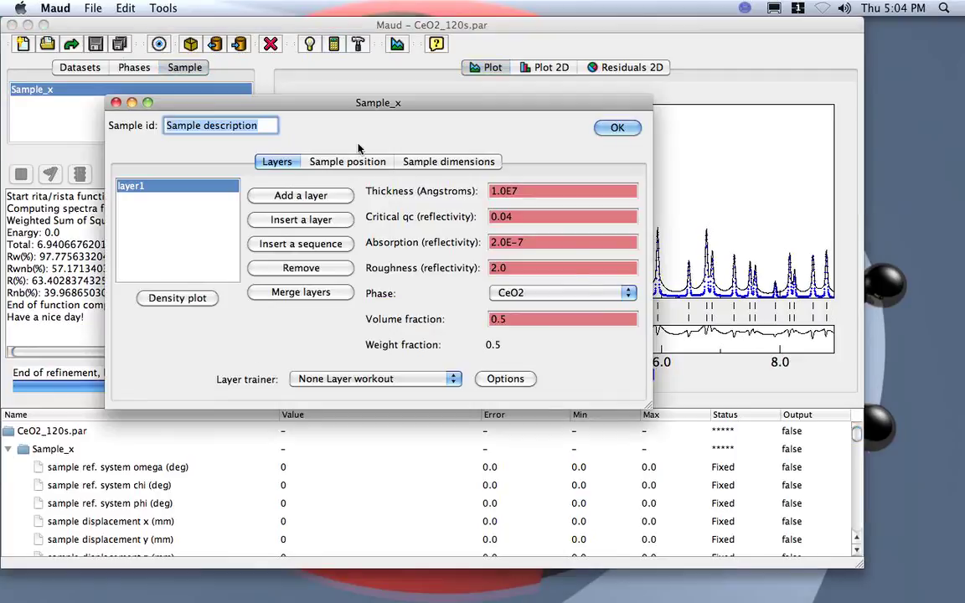
pyautogui.click(503, 318)
pyautogui.hotkey('shift', 'Tab')
pyautogui.press('space')
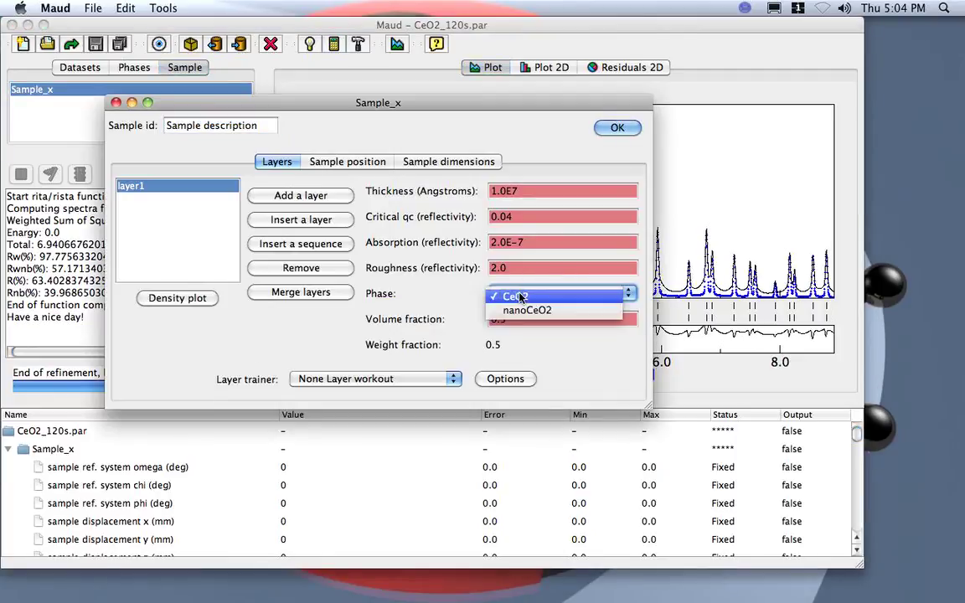
pyautogui.press('Return')
# - Set layer volume fractions to 0.9 for CeO2 and 0.1 for nanoCeO2, and confirm
pyautogui.click(502, 318)
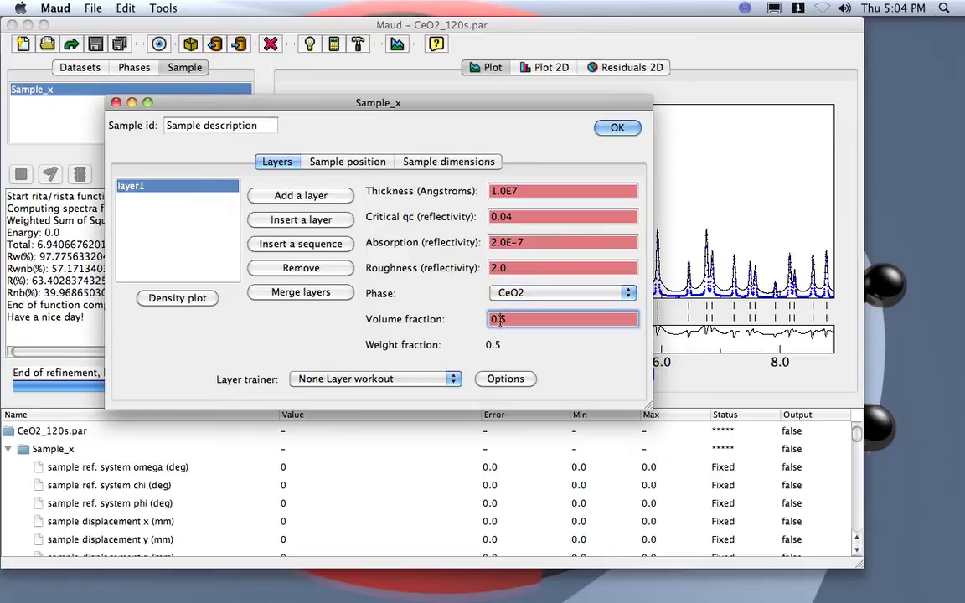
pyautogui.press('BackSpace')
pyautogui.write('9')
pyautogui.click(520, 296)
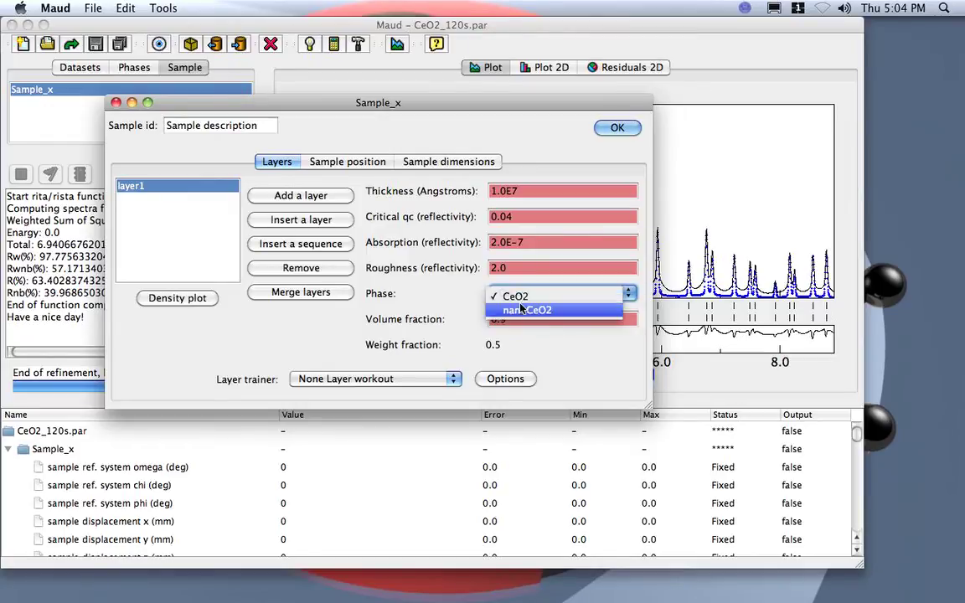
pyautogui.click(524, 311)
pyautogui.click(501, 319)
pyautogui.press('BackSpace')
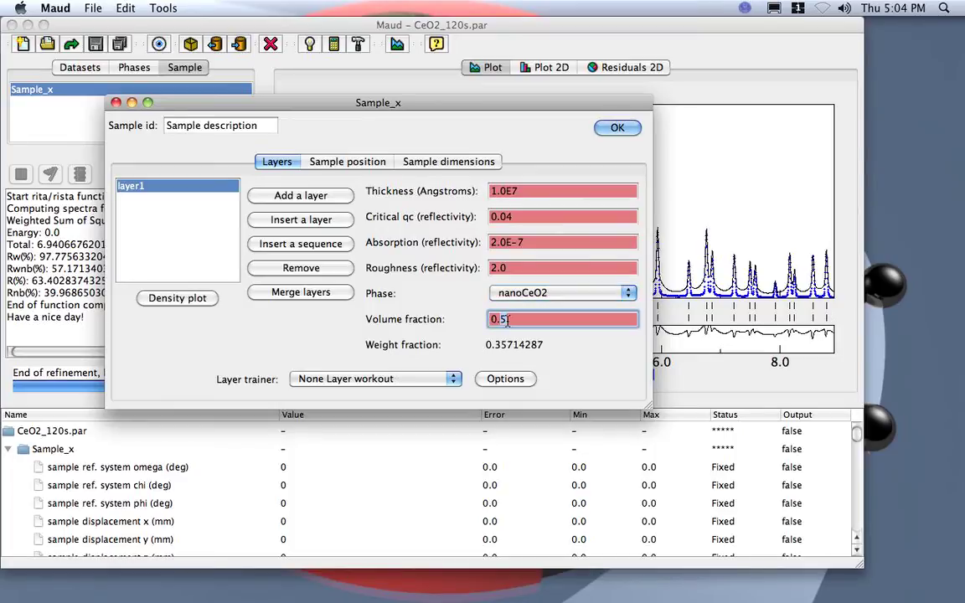
pyautogui.write('1')
pyautogui.click(611, 132)
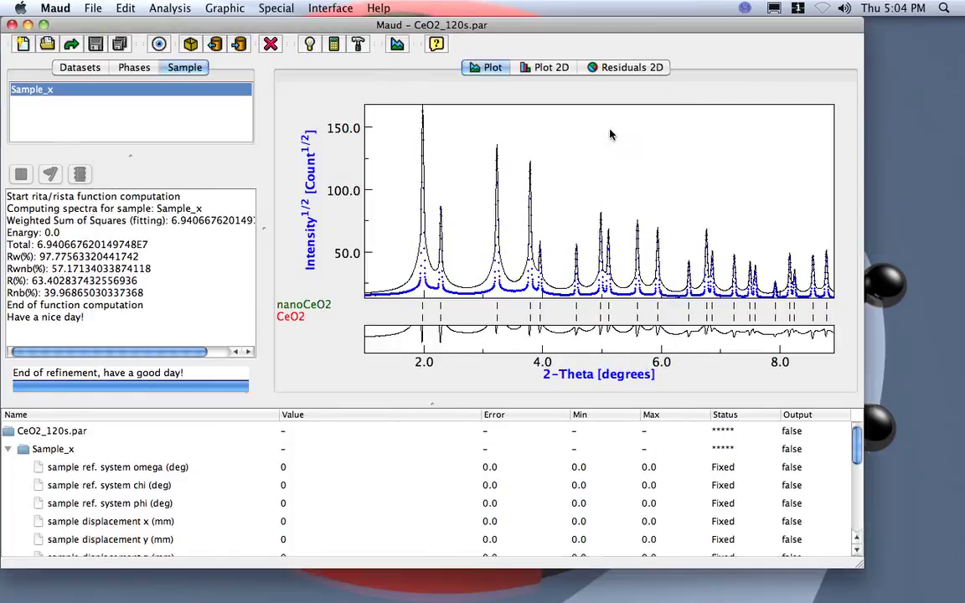
# - Recompute the spectra and expand the CeO2APSImage and APS instrument parameters in the table
pyautogui.click(333, 45)
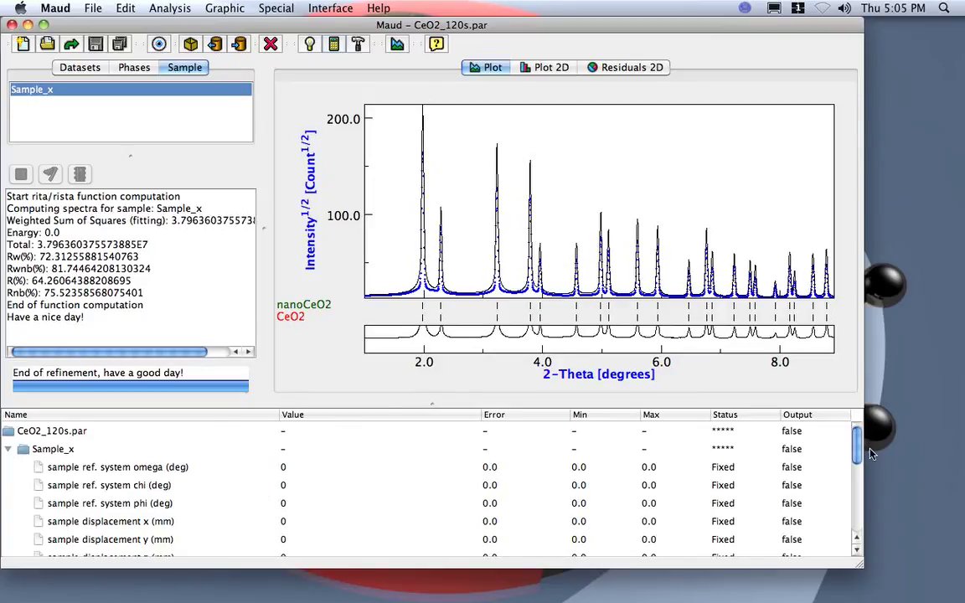
pyautogui.moveTo(857, 441); pyautogui.dragTo(857, 515)
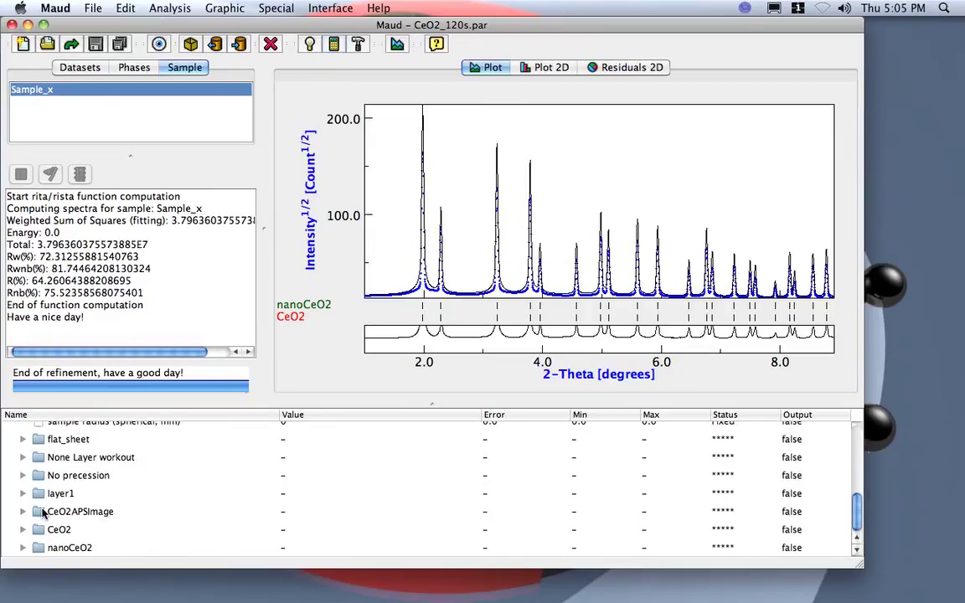
pyautogui.click(22, 511)
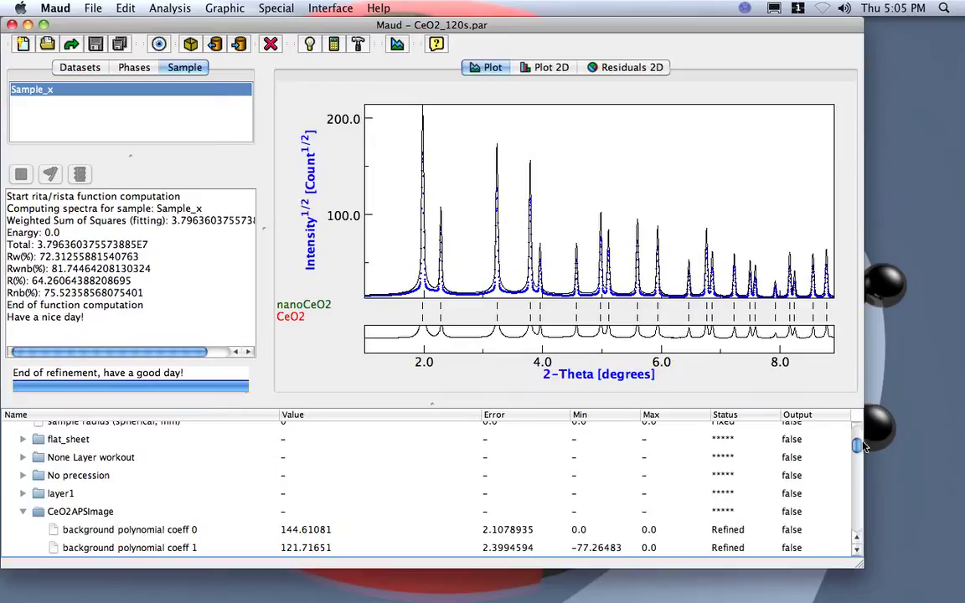
pyautogui.moveTo(857, 447); pyautogui.dragTo(865, 460)
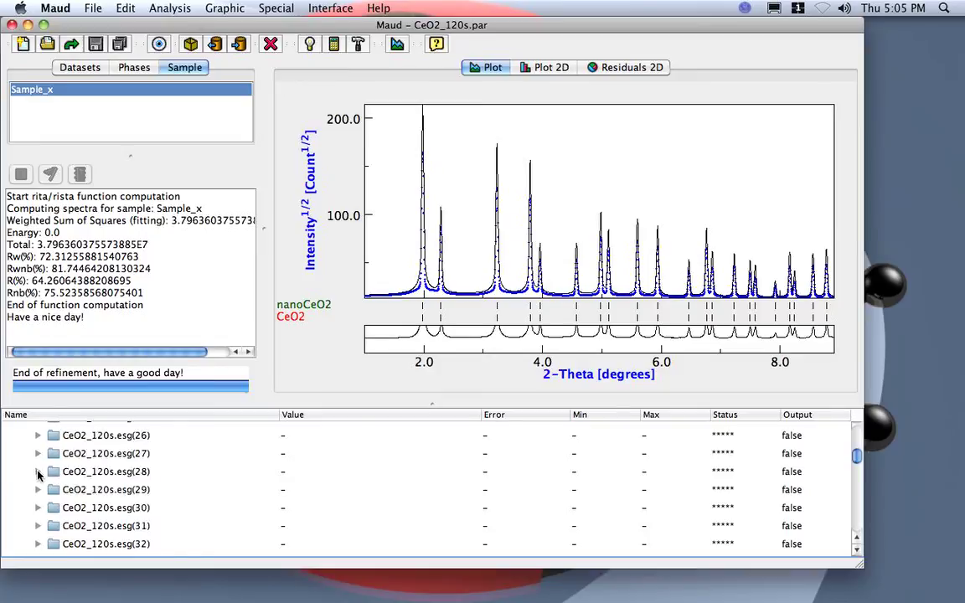
pyautogui.click(38, 472)
# - Lower the APS intensity scale factor in 0.01 steps from 0.26892576 to 0.14892577
pyautogui.click(339, 492)
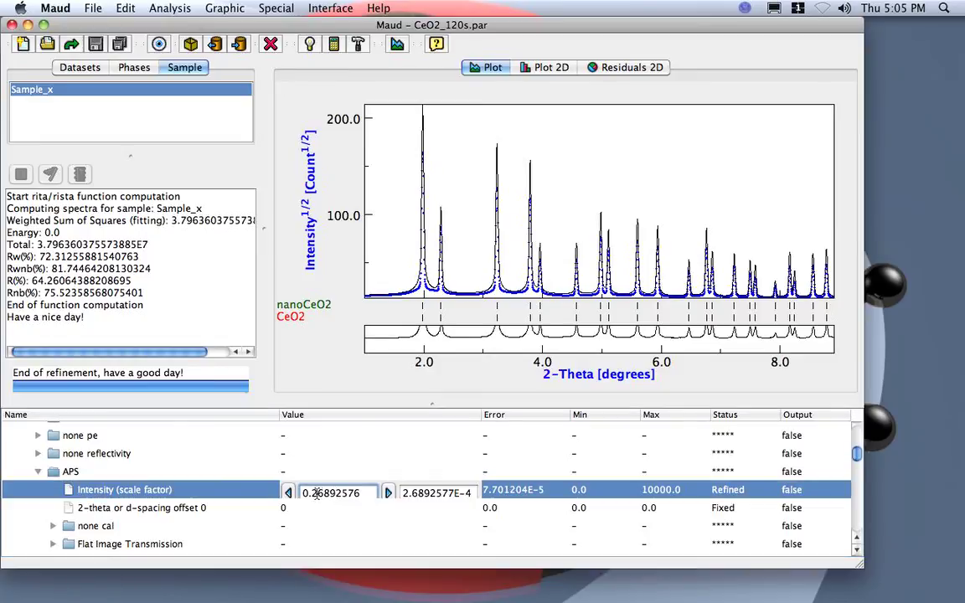
pyautogui.moveTo(403, 493); pyautogui.dragTo(477, 500)
pyautogui.write('0')
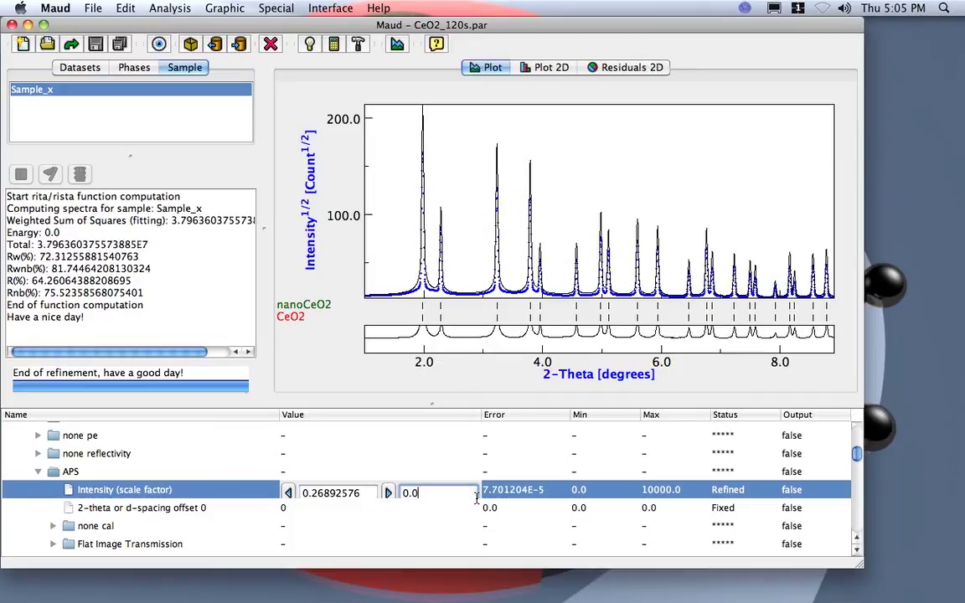
pyautogui.click(289, 492)
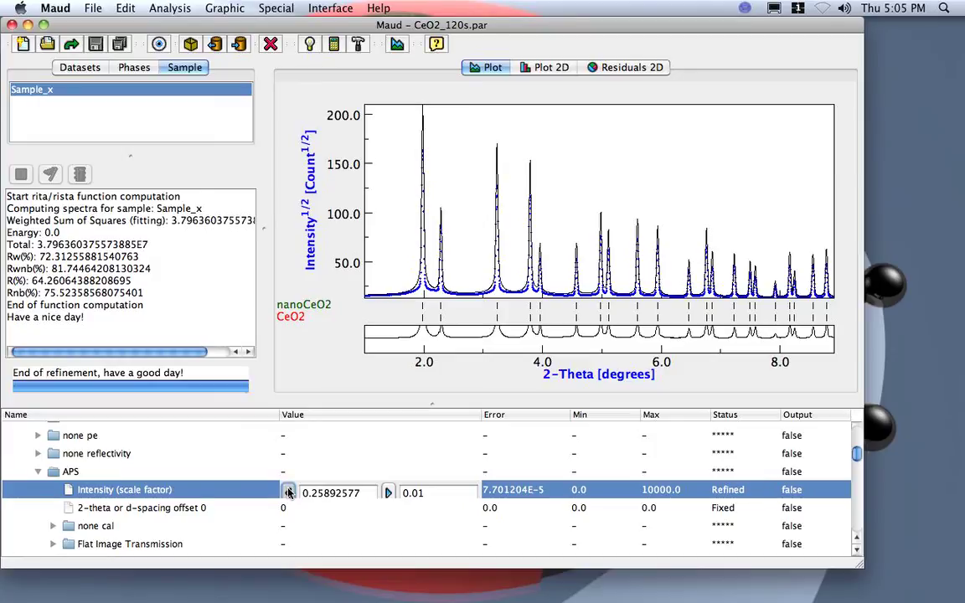
pyautogui.click(289, 492)
pyautogui.click(289, 492)
pyautogui.click(289, 493)
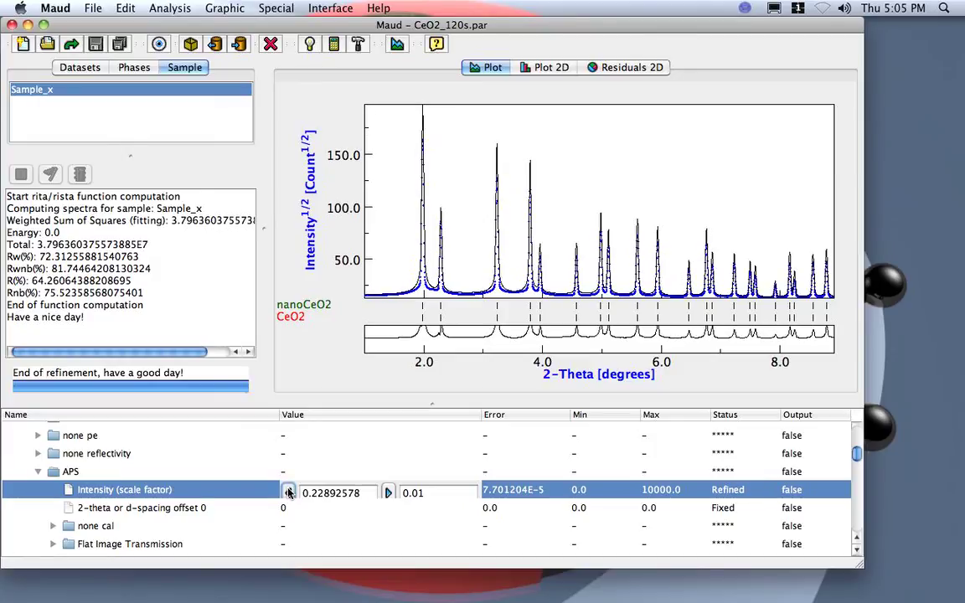
pyautogui.click(289, 492)
pyautogui.click(289, 492)
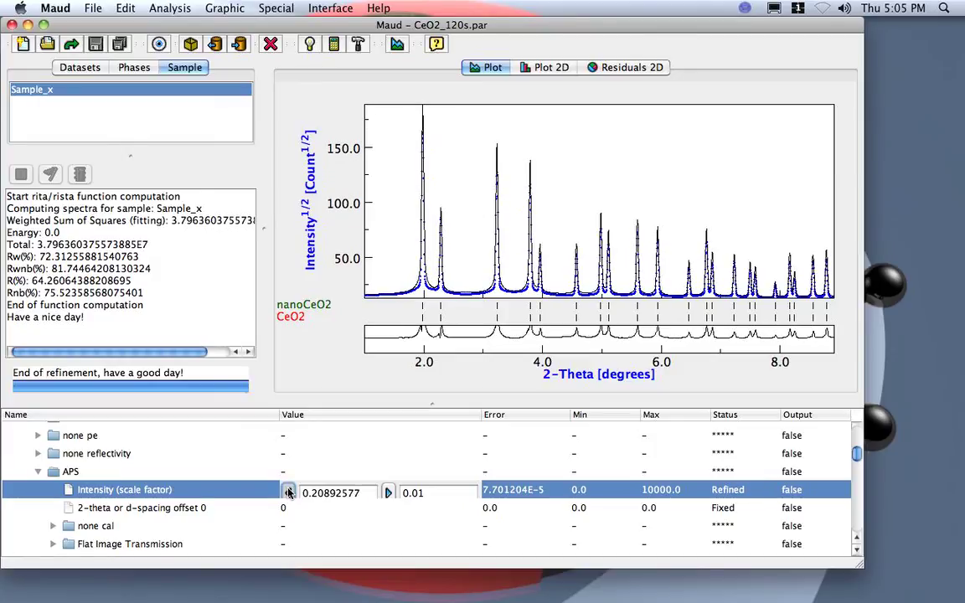
pyautogui.click(289, 493)
pyautogui.click(289, 493)
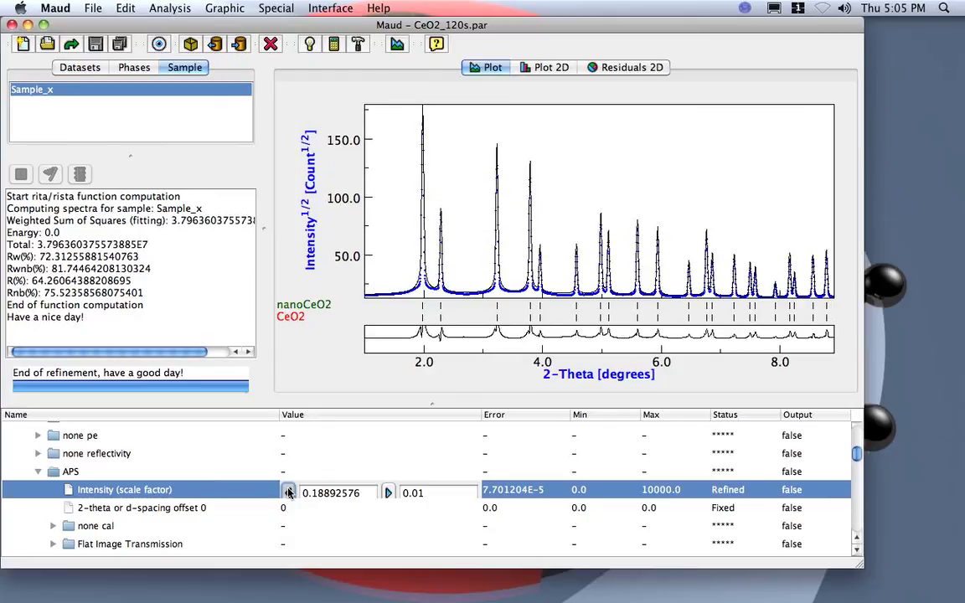
pyautogui.click(289, 493)
pyautogui.click(289, 492)
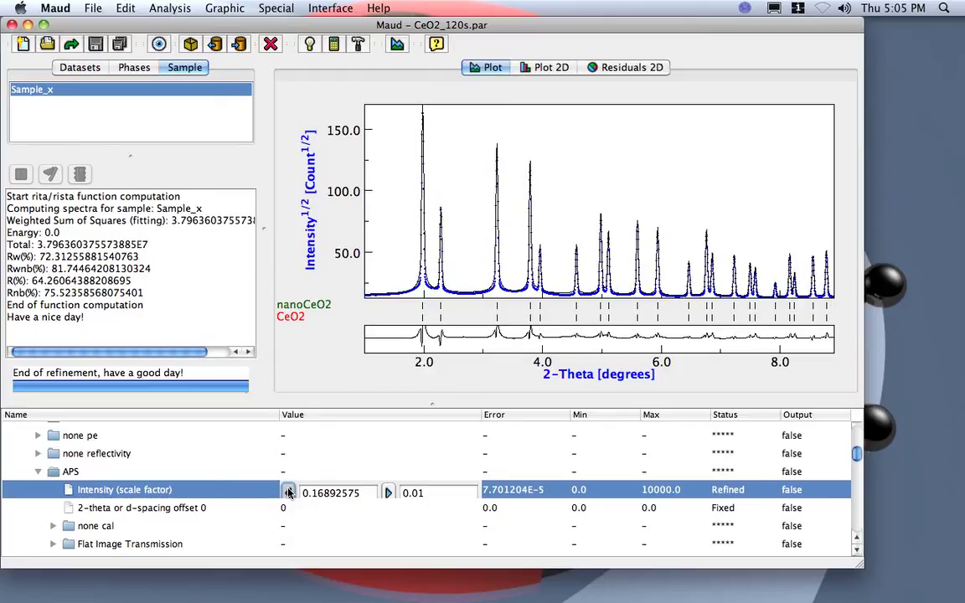
pyautogui.click(289, 492)
pyautogui.click(289, 493)
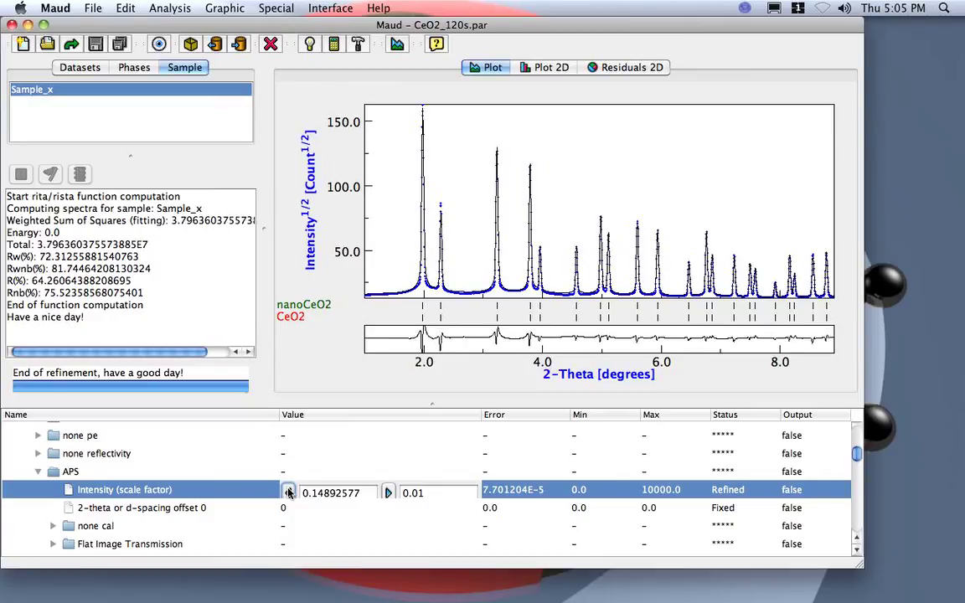
pyautogui.click(167, 494)
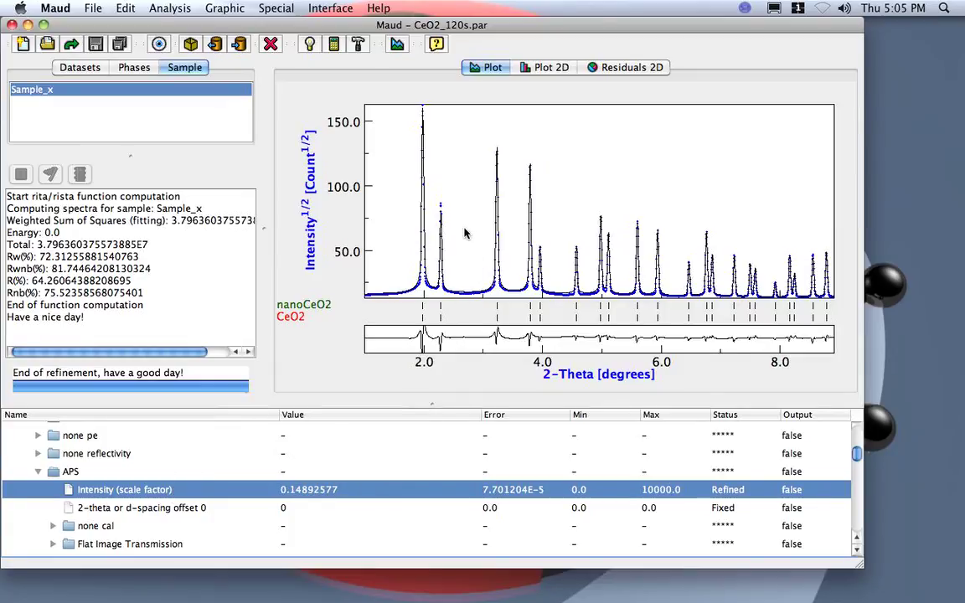
# - Show the full Parameters list with every branch expanded and the name column widened
pyautogui.click(172, 7)
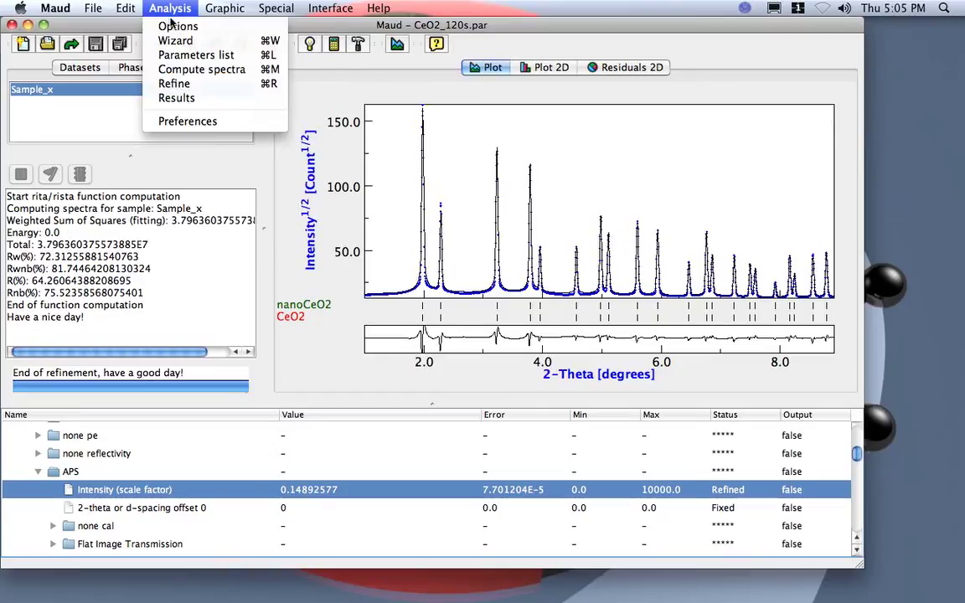
pyautogui.click(192, 56)
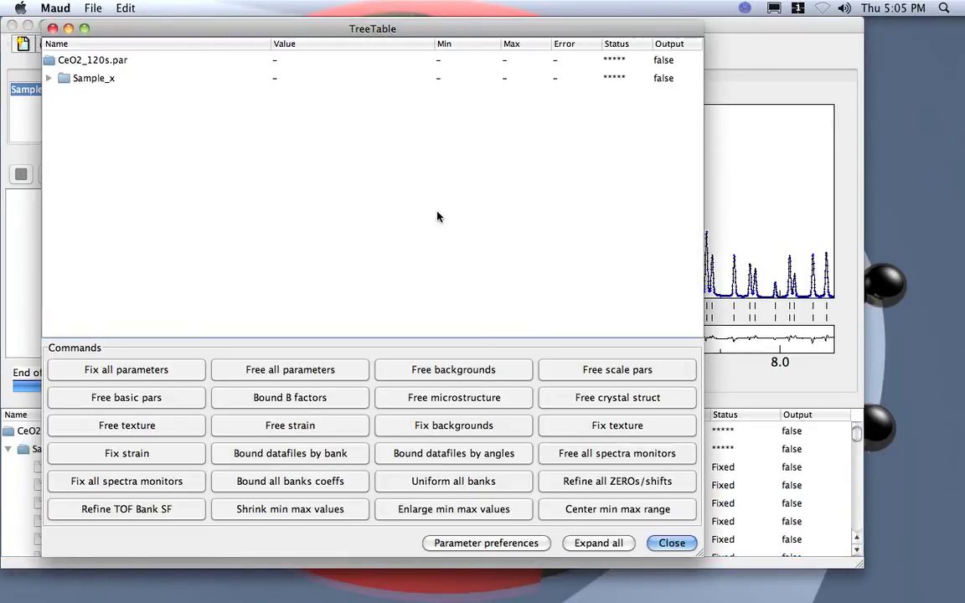
pyautogui.click(599, 544)
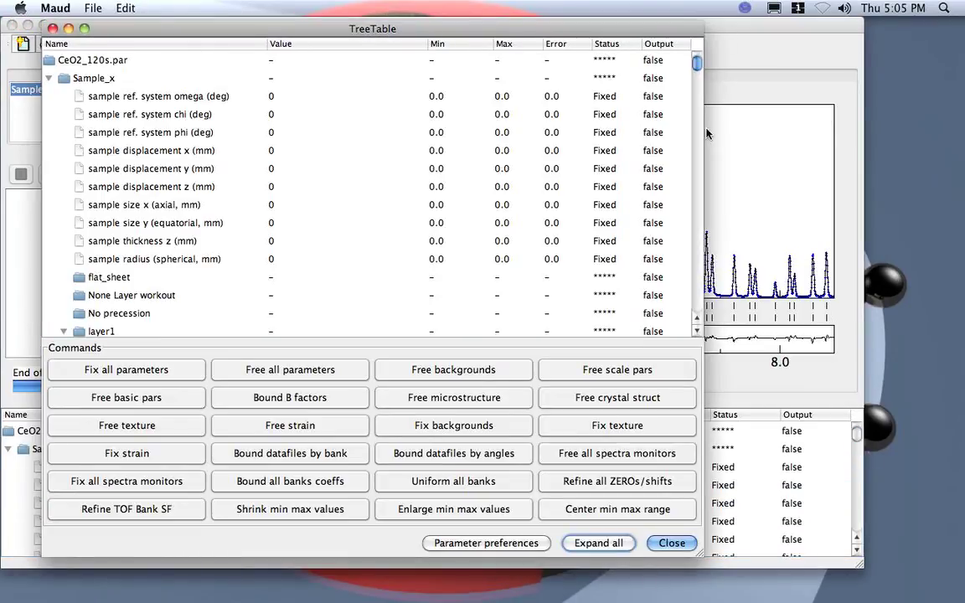
pyautogui.moveTo(696, 62); pyautogui.dragTo(697, 75)
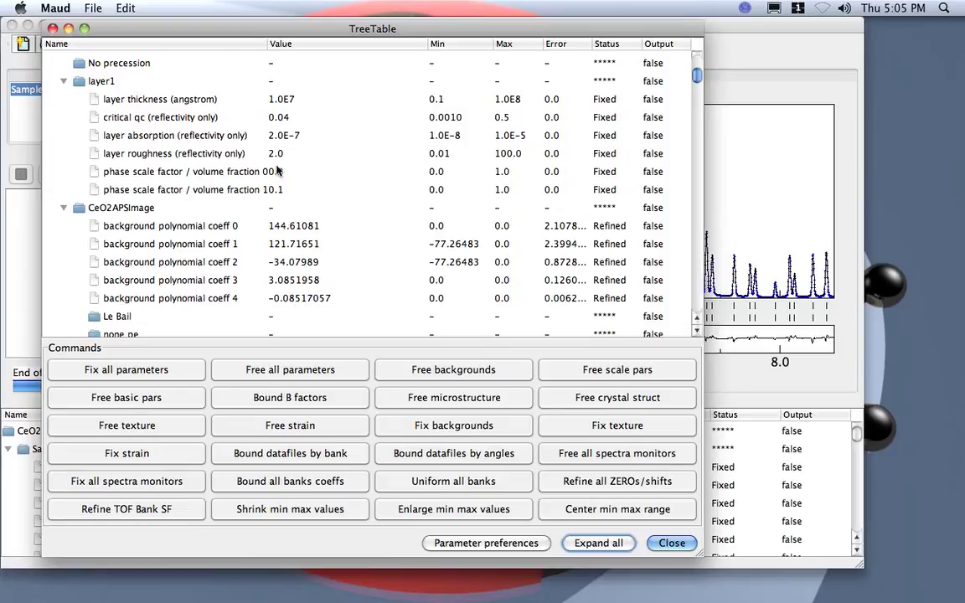
pyautogui.moveTo(265, 43); pyautogui.dragTo(282, 45)
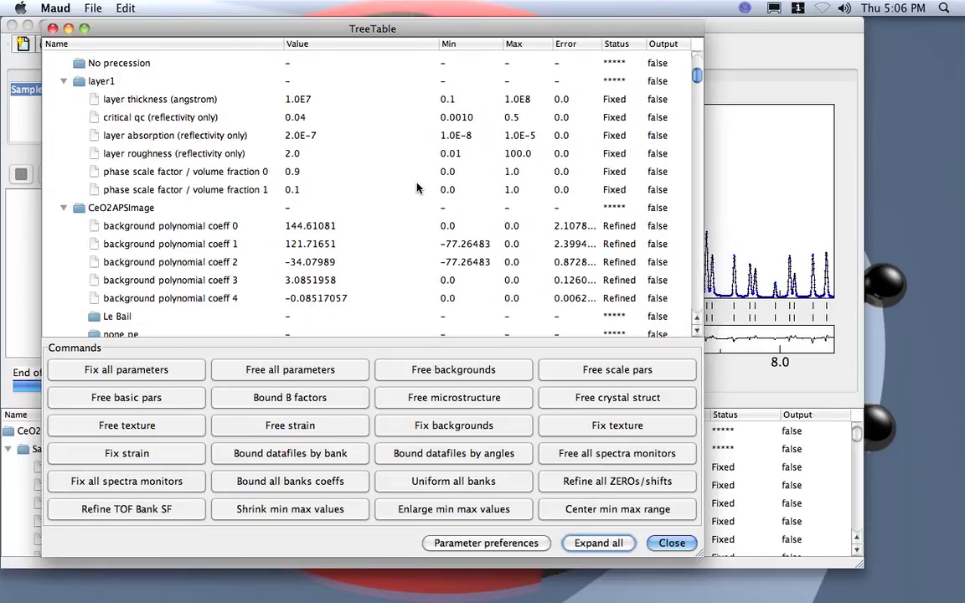
# - Set volume fractions 0 and 1 to Refined and the intensity scale factor to Fixed
pyautogui.click(616, 172)
pyautogui.click(618, 189)
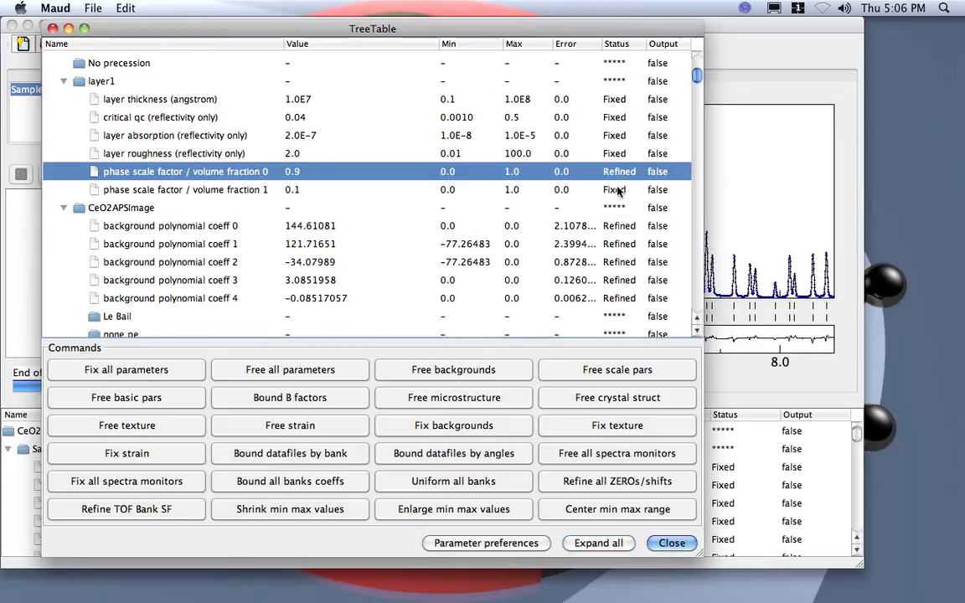
pyautogui.click(619, 191)
pyautogui.click(627, 207)
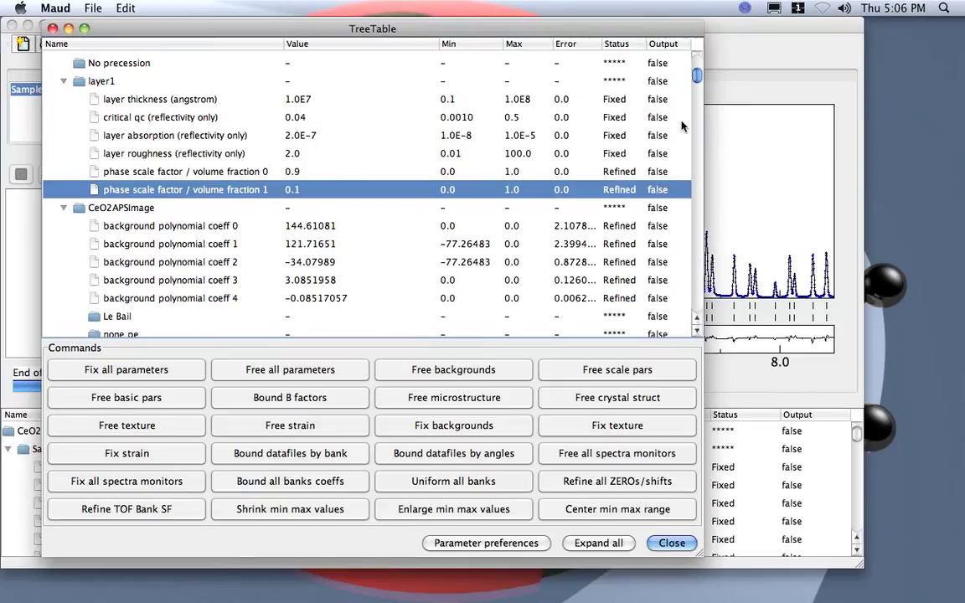
pyautogui.moveTo(697, 76); pyautogui.dragTo(698, 86)
pyautogui.click(620, 200)
pyautogui.click(650, 189)
pyautogui.moveTo(698, 90); pyautogui.dragTo(674, 86)
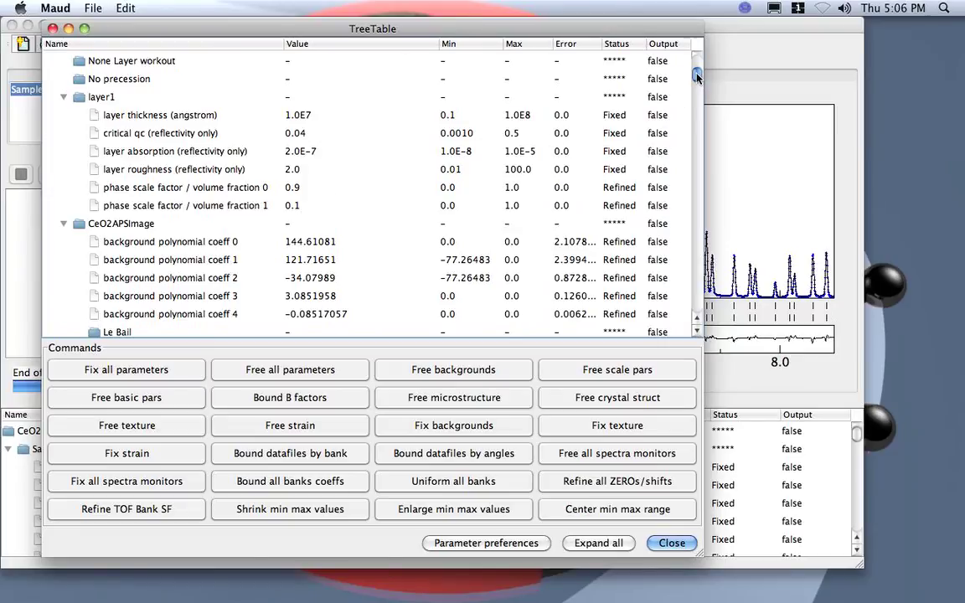
pyautogui.scroll(-4, 697, 77)
pyautogui.moveTo(697, 77); pyautogui.dragTo(700, 84)
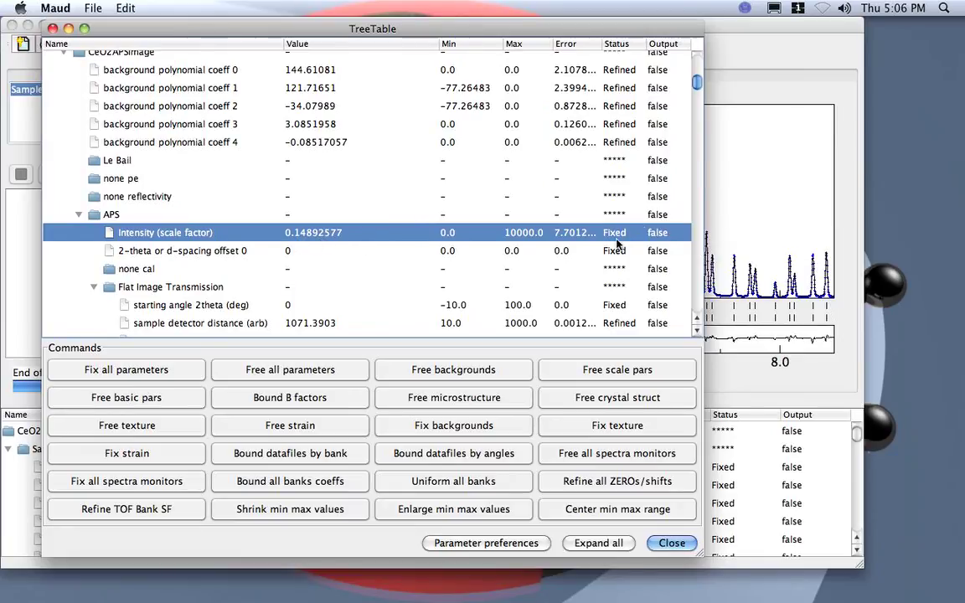
pyautogui.moveTo(697, 84); pyautogui.dragTo(697, 88)
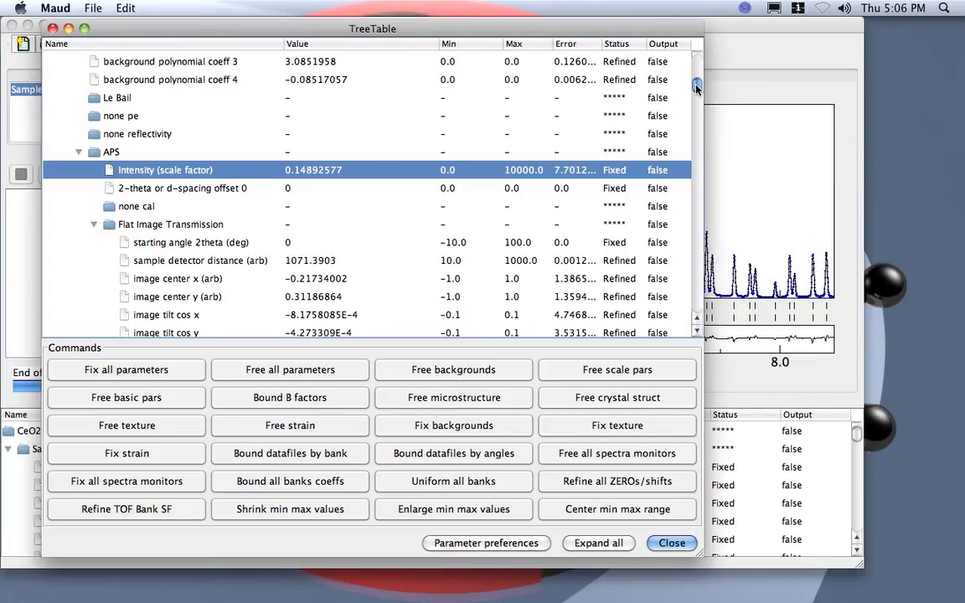
pyautogui.moveTo(697, 88)
pyautogui.mouseDown()
pyautogui.moveTo(698, 78)
pyautogui.moveTo(687, 79)
pyautogui.mouseUp()
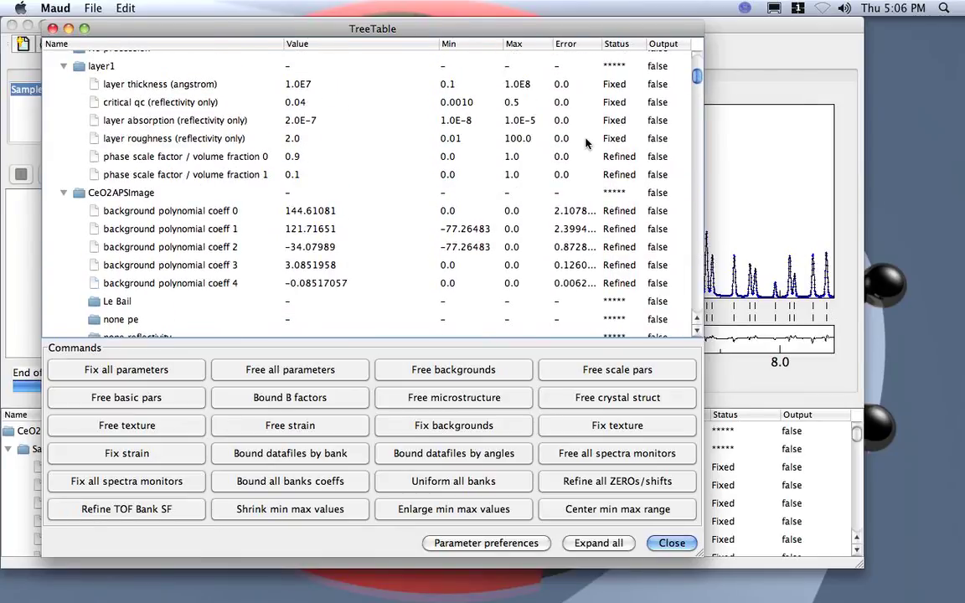
pyautogui.moveTo(697, 77); pyautogui.dragTo(700, 94)
pyautogui.moveTo(698, 94); pyautogui.dragTo(704, 114)
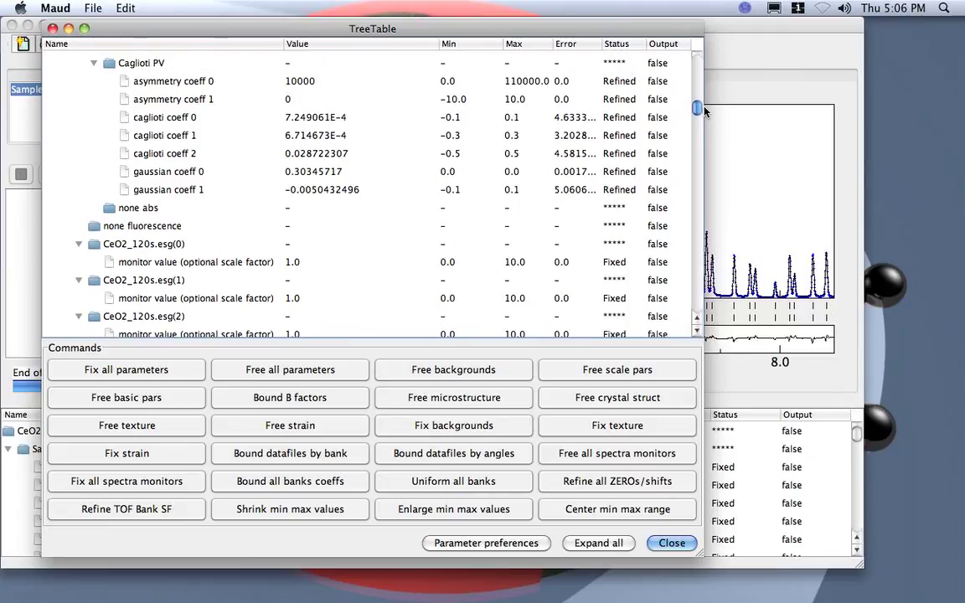
pyautogui.moveTo(703, 111); pyautogui.dragTo(705, 242)
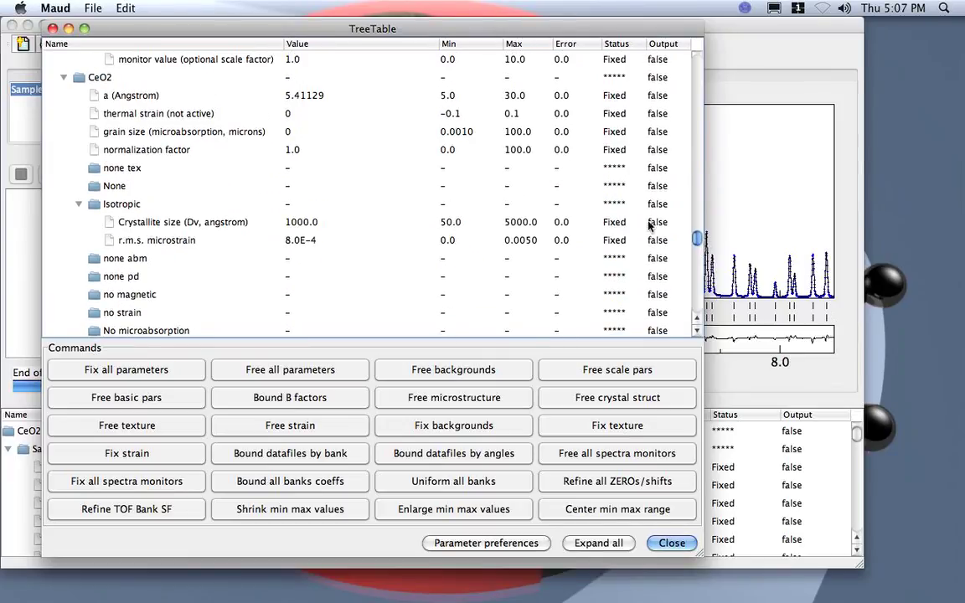